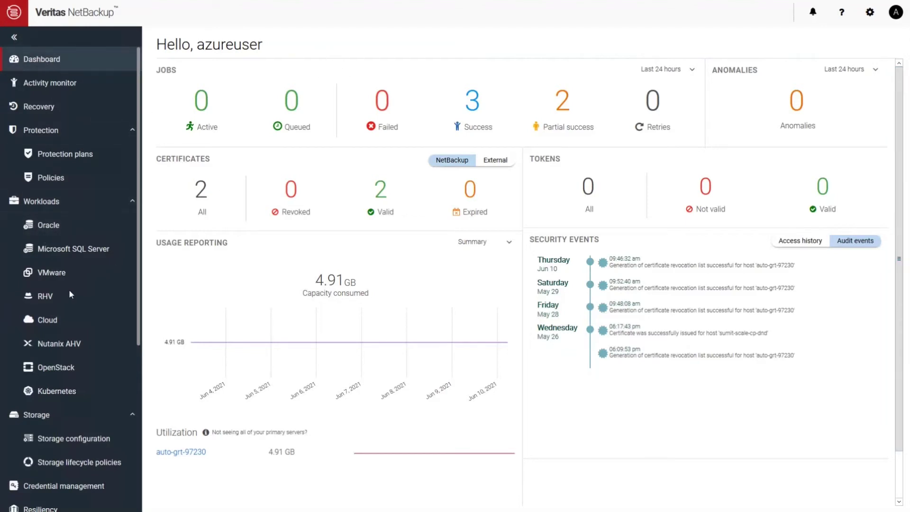
Step: Start a Microsoft Azure configuration named my-azure-subs on CloudPoint server sumit-scale-cp-dnd
click(45, 321)
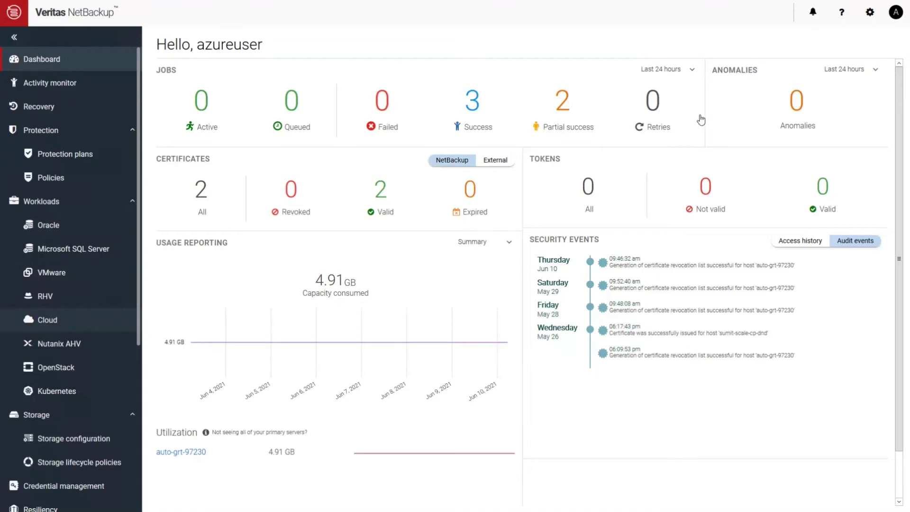
click(492, 63)
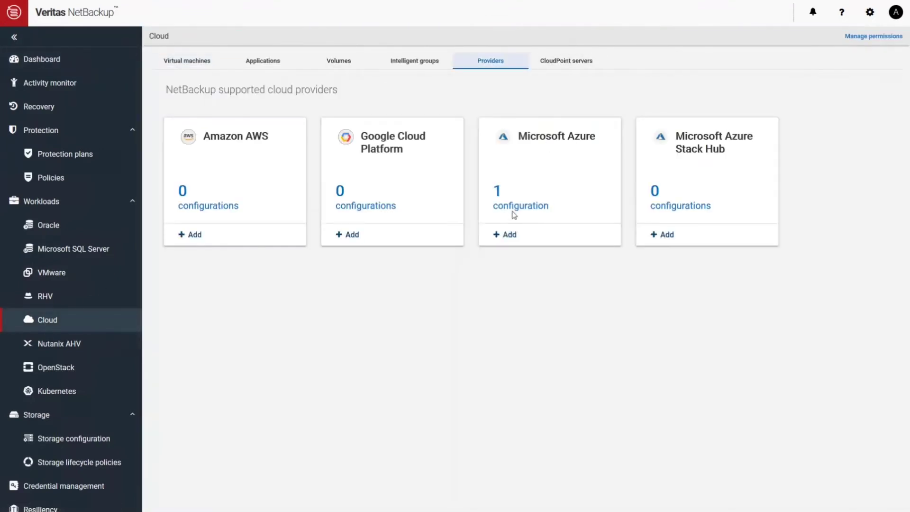
click(499, 235)
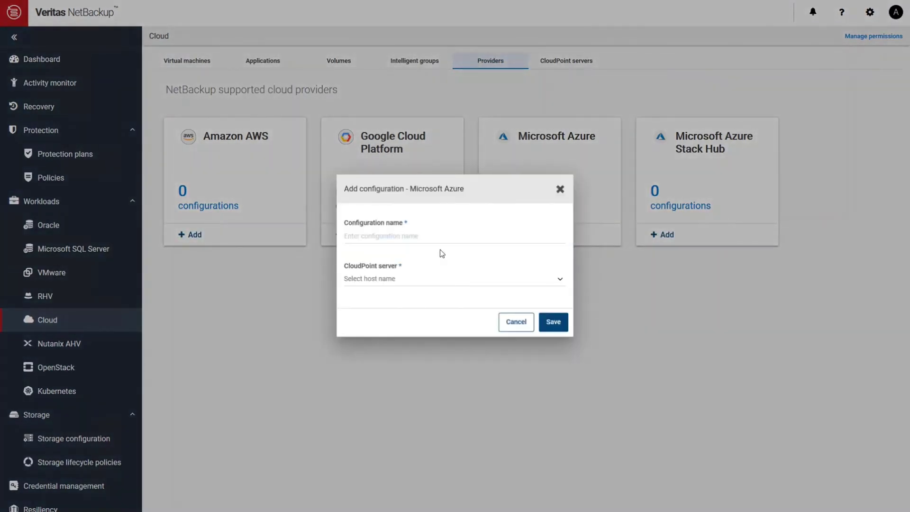
click(382, 234)
text(my-azure-subs)
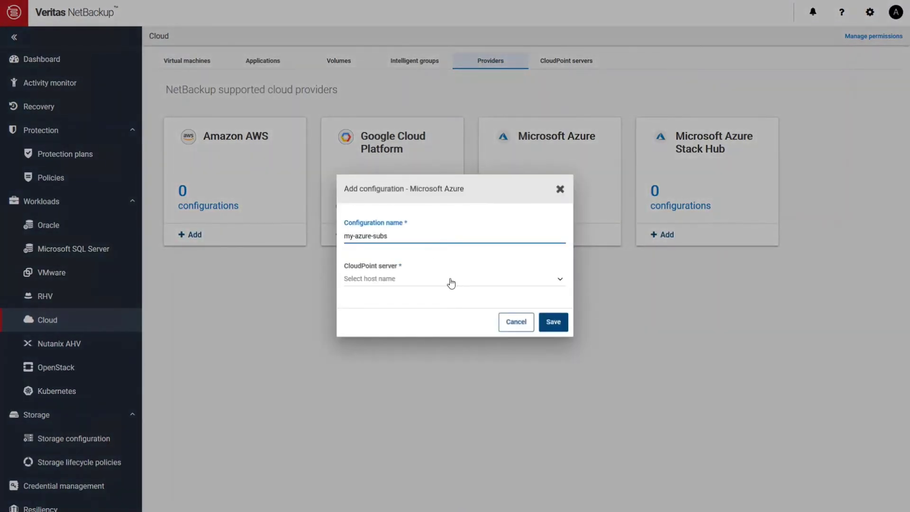
click(413, 284)
click(544, 317)
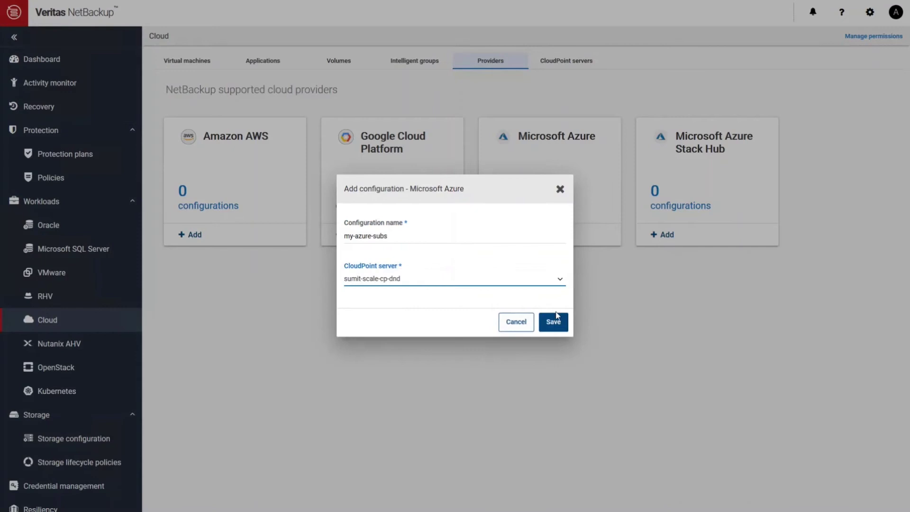
Step: Paste in the Azure tenant ID, client ID and secret key
click(368, 208)
key(ctrl+v)
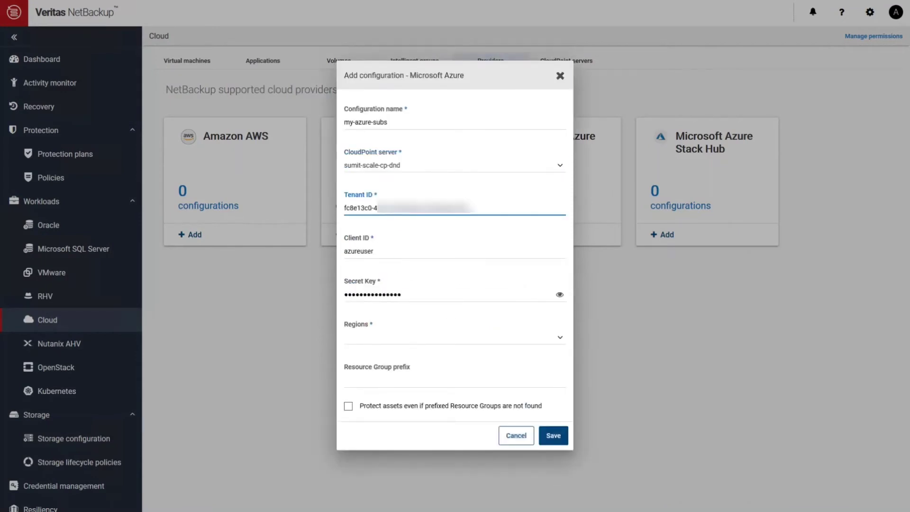
click(390, 256)
drag(390, 257, 331, 256)
key(ctrl+a)
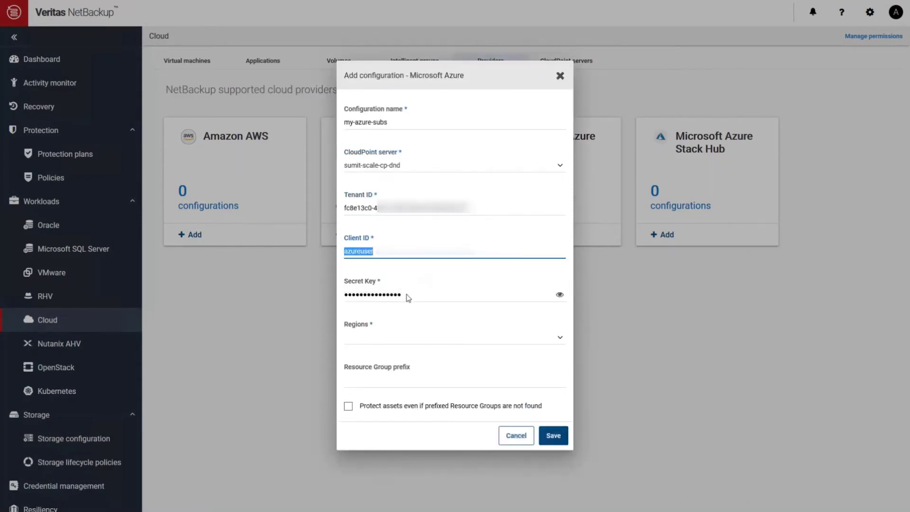
key(ctrl+v)
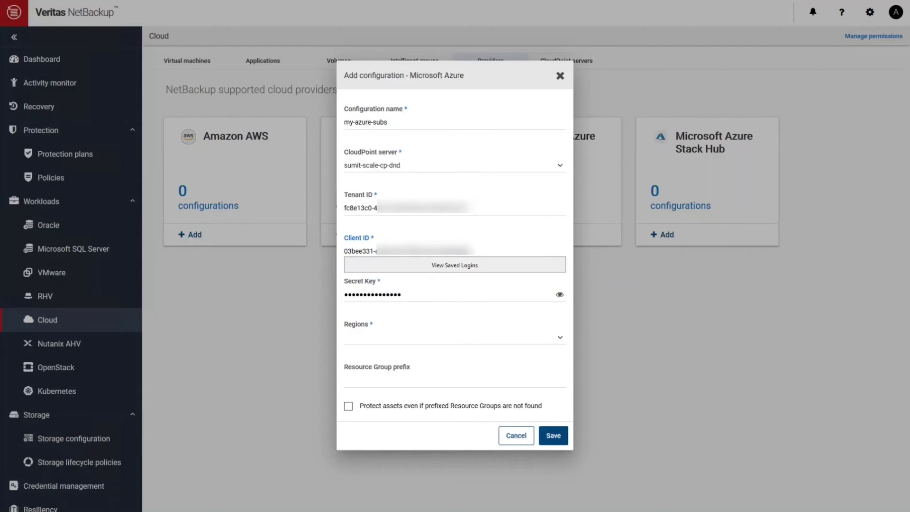
key(Tab)
key(shift+Left)
key(shift+Left)
key(shift+Left)
key(shift+Left)
key(shift+Left)
key(shift+Left)
key(shift+Left)
key(shift+Left)
key(shift+Left)
key(shift+Left)
key(shift+Left)
key(shift+Left)
key(shift+Left)
key(shift+Left)
key(shift+Left)
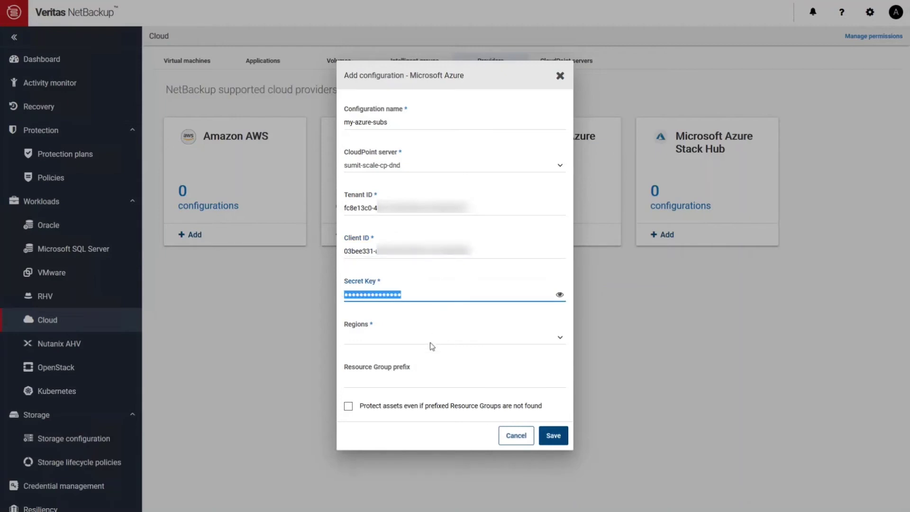
key(ctrl+v)
Step: Select region East US 2, save the configuration and refresh to confirm discovery
click(449, 342)
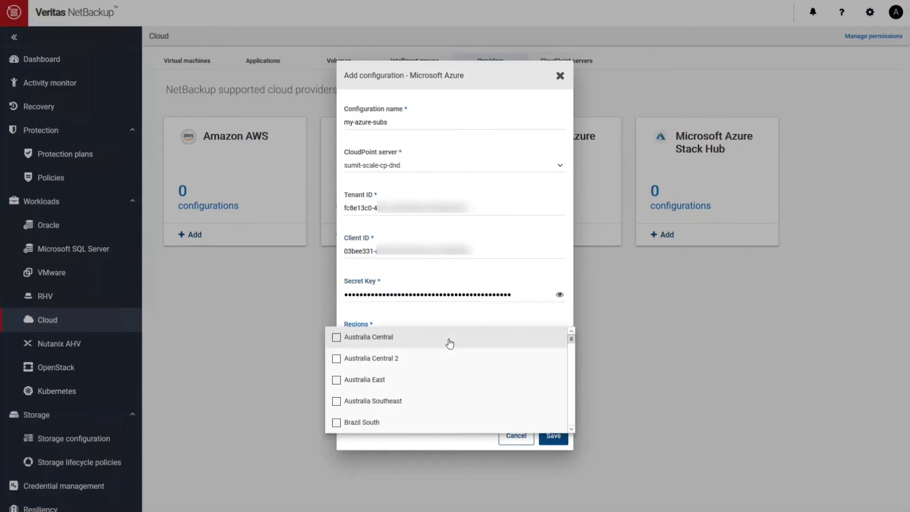
scroll(489, 394, down, 5)
click(372, 379)
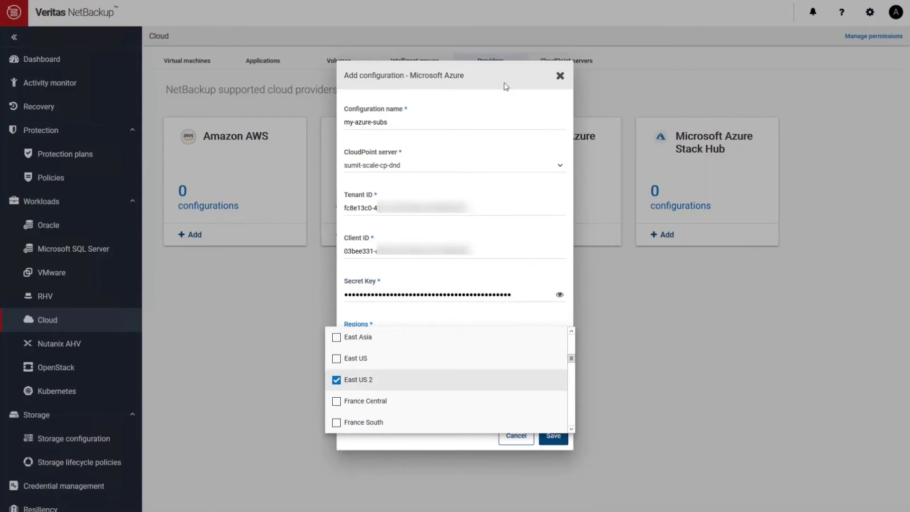
click(539, 323)
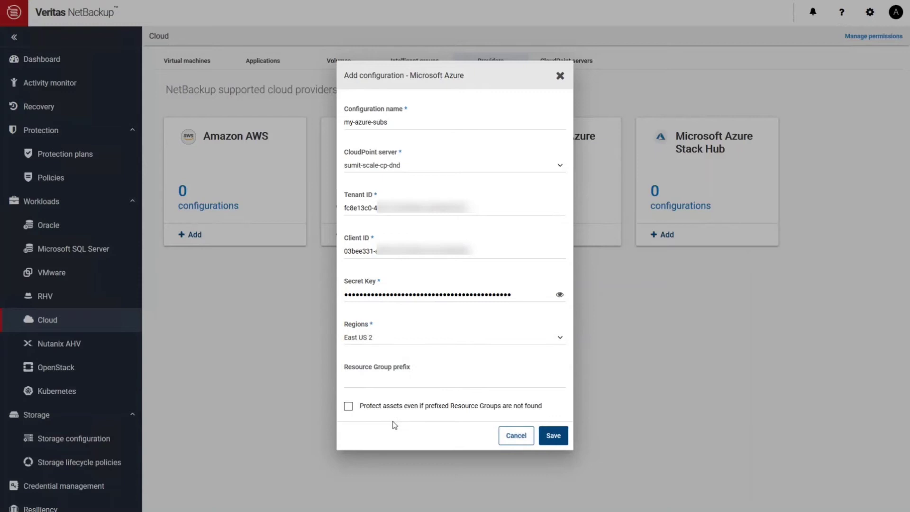
click(554, 435)
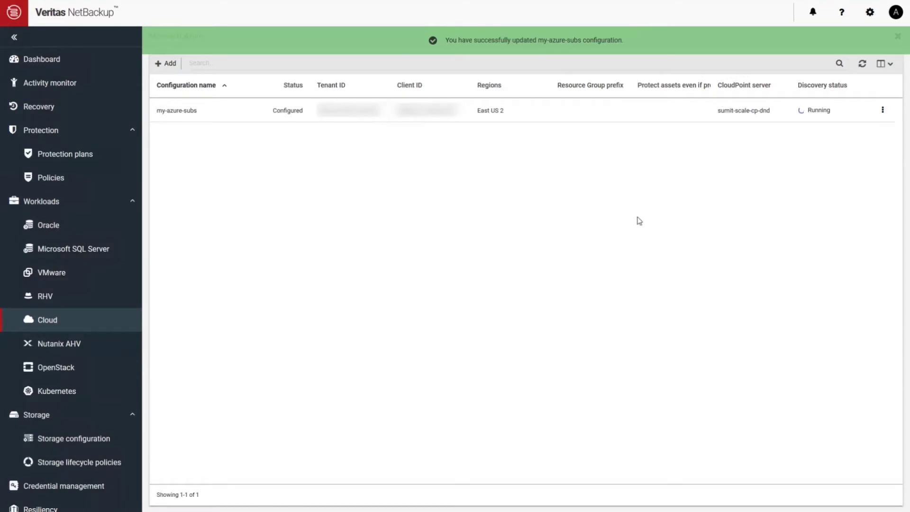
click(861, 63)
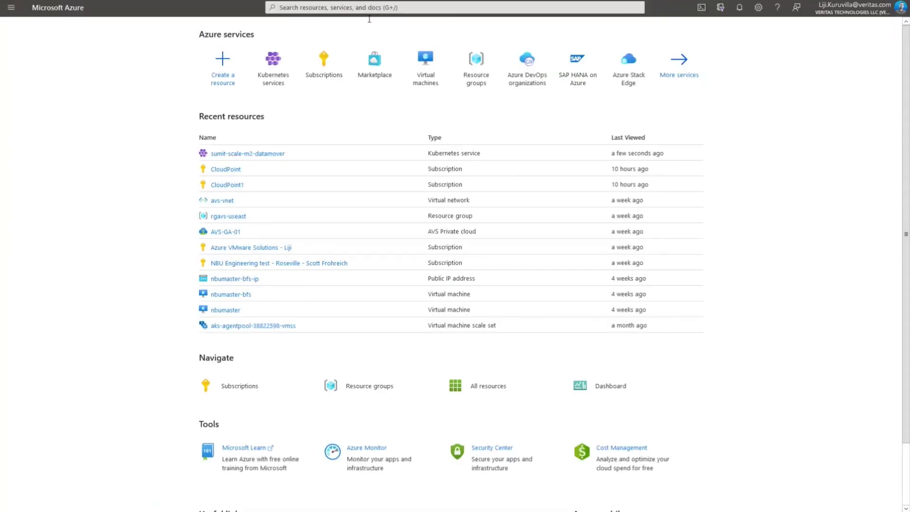
Step: Check agentpool's 1–5 node autoscale setting on cluster sumit-scale-m2-datamover's node pools
click(232, 155)
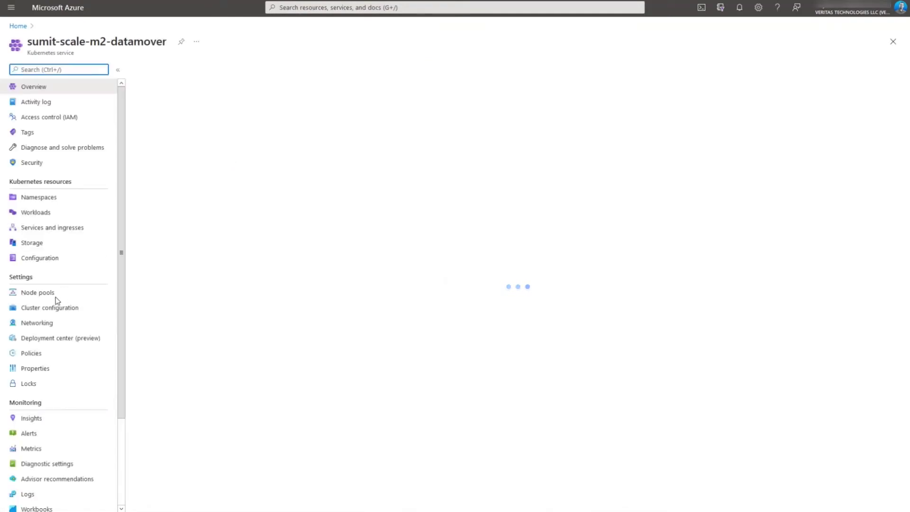
click(38, 291)
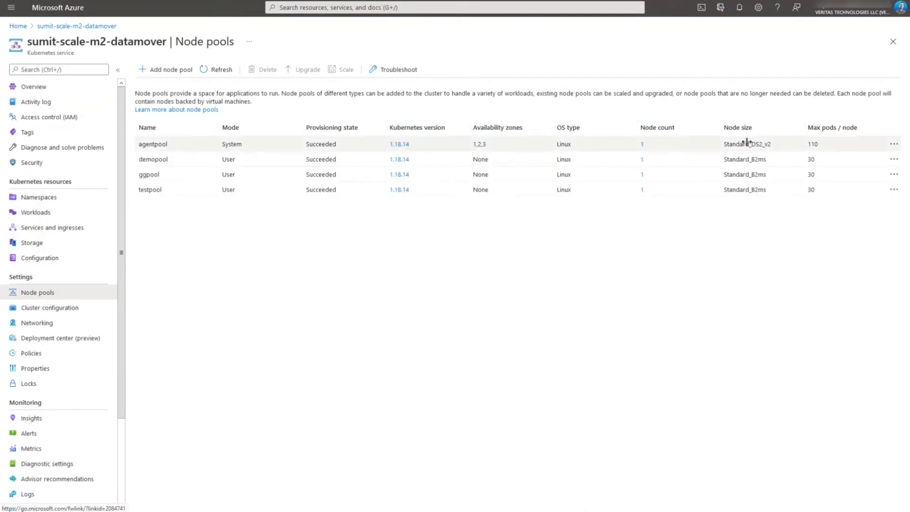
click(765, 145)
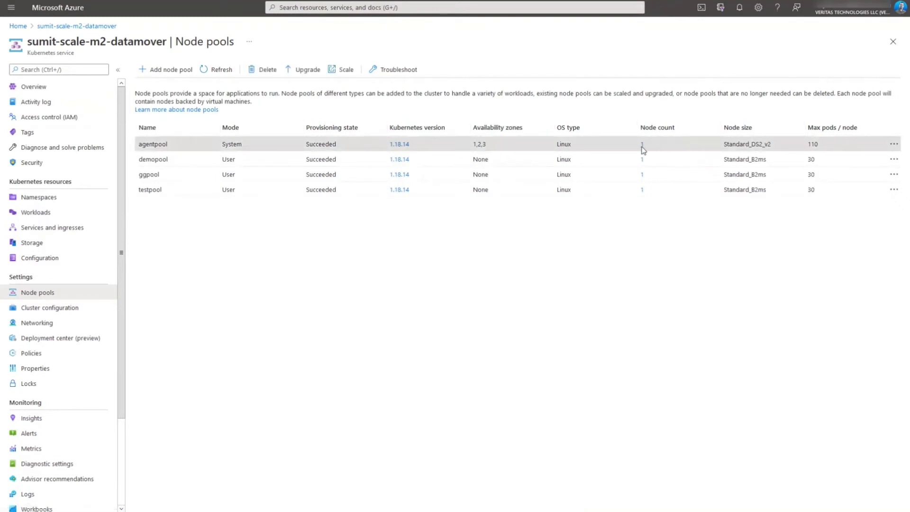
click(342, 70)
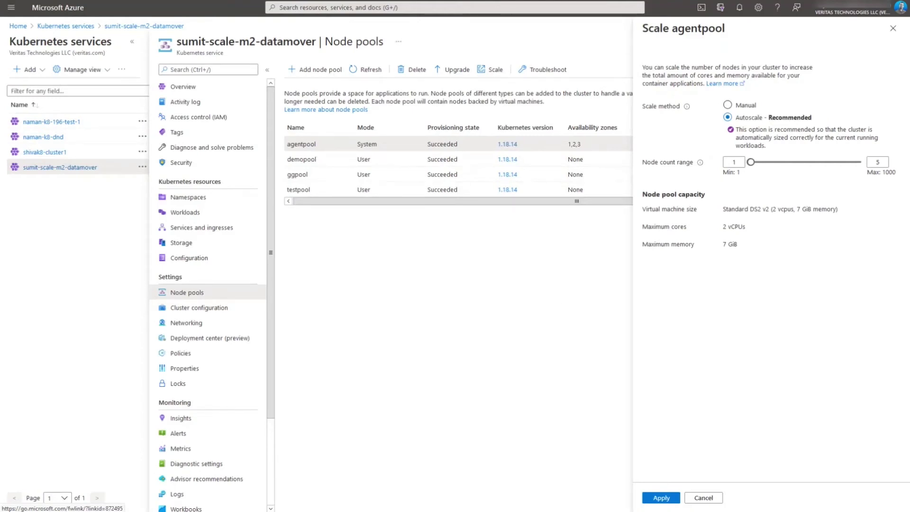
click(893, 29)
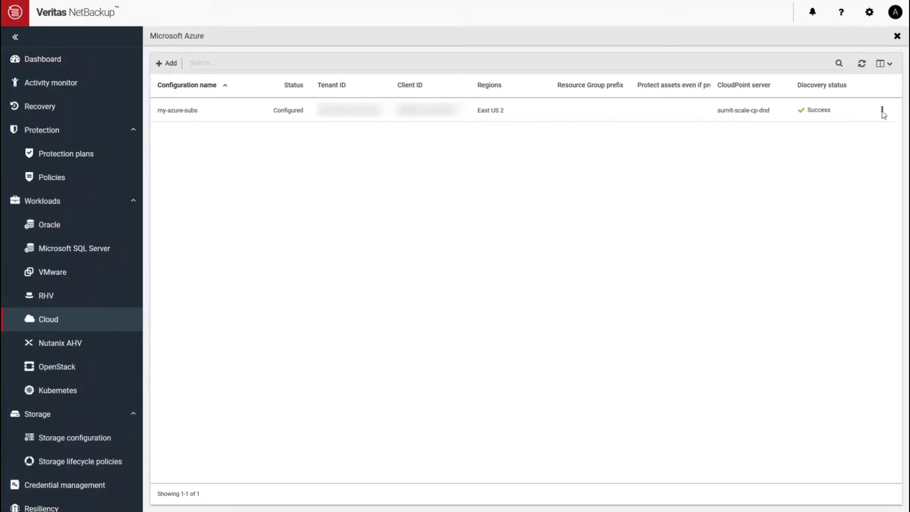
Step: Begin adding an extension to CloudPoint server sumit-scale-cp-dnd
click(897, 36)
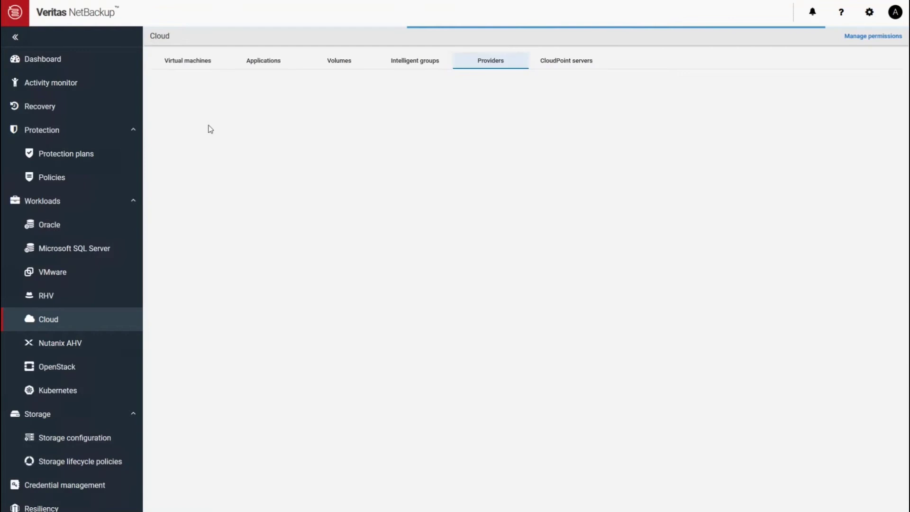
click(569, 64)
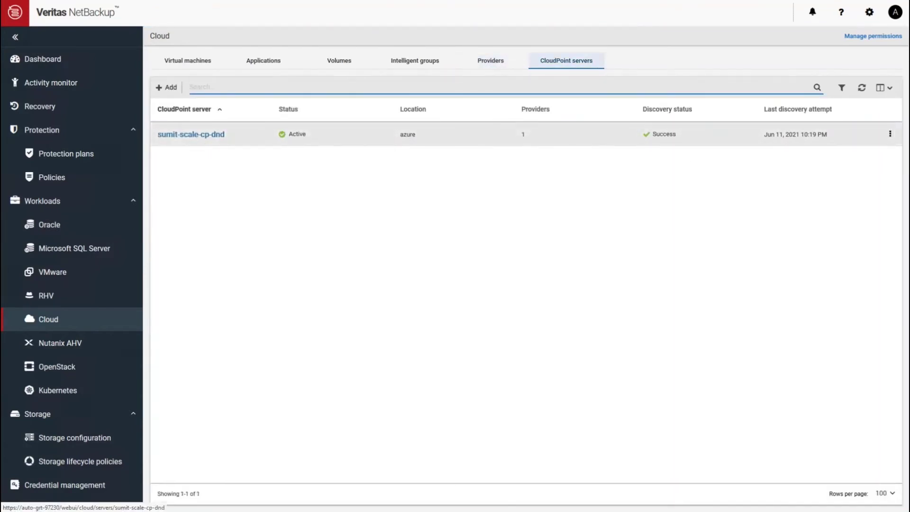
click(888, 136)
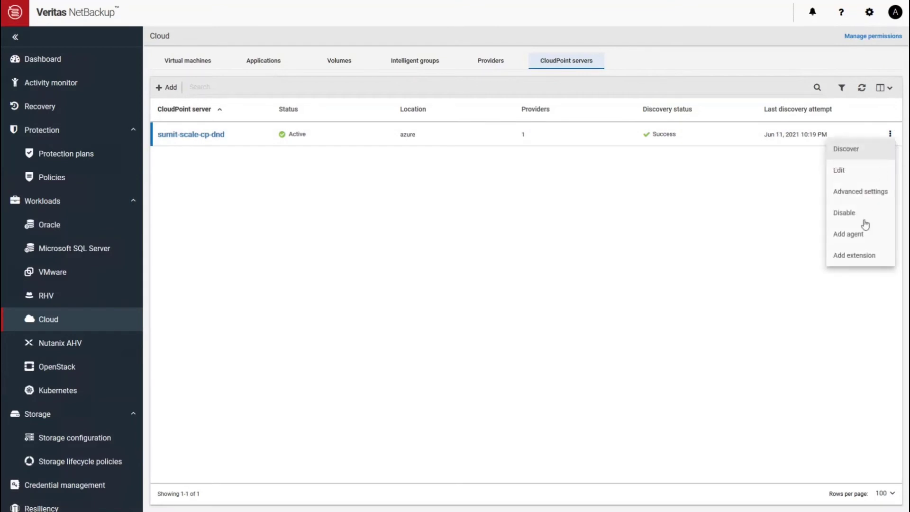
click(863, 259)
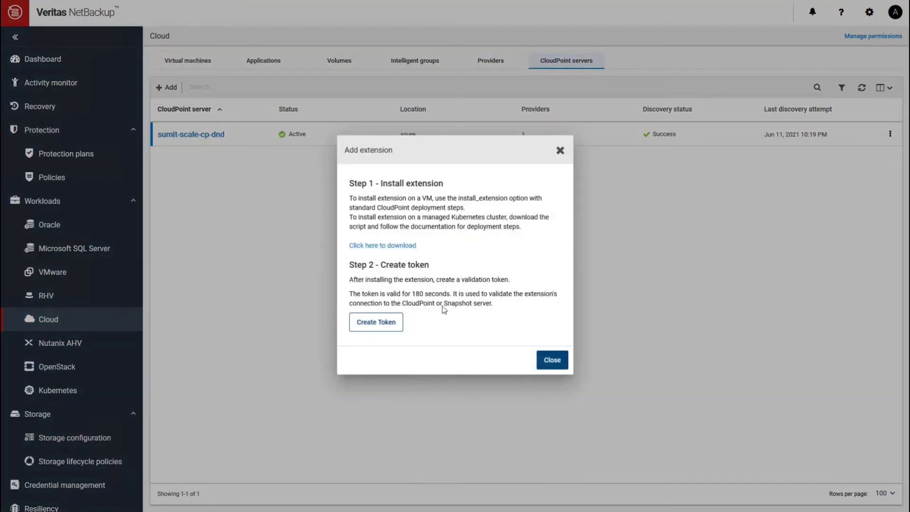
Step: Generate the 180-second extension validation token, then show the intelligent groups list
click(378, 332)
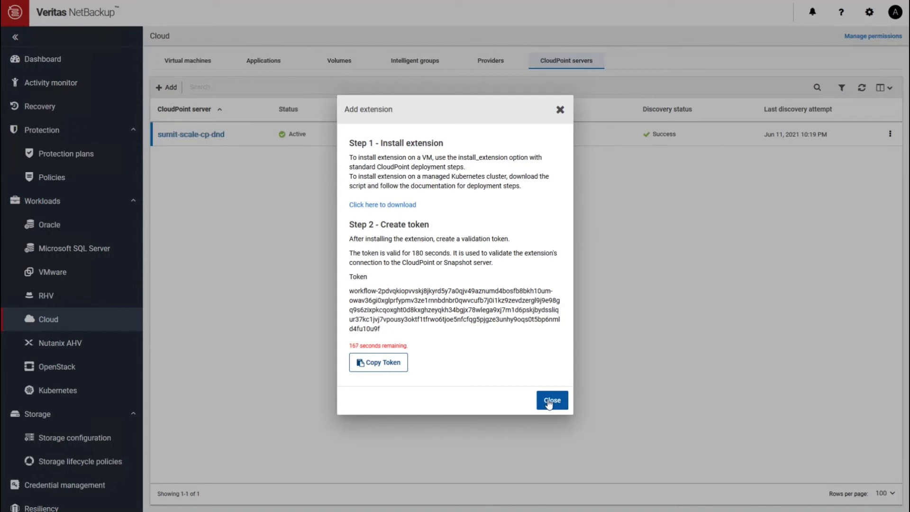
click(548, 402)
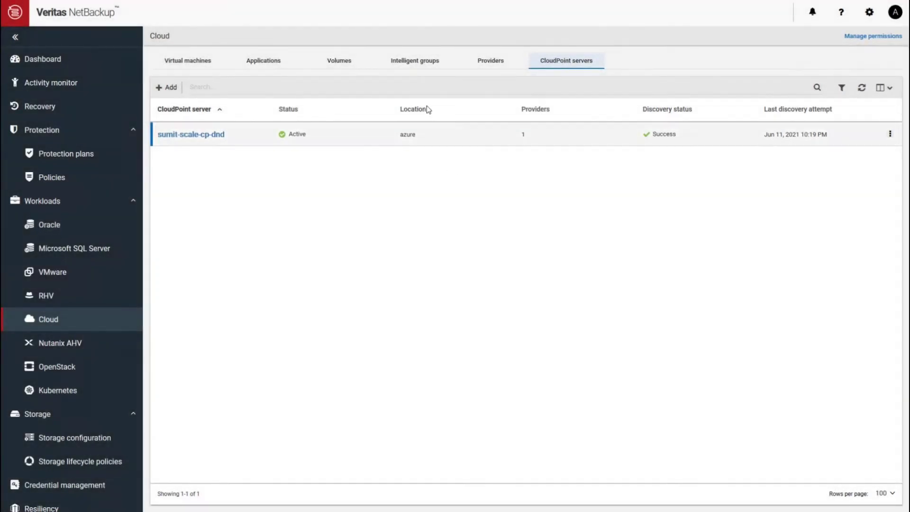
click(415, 61)
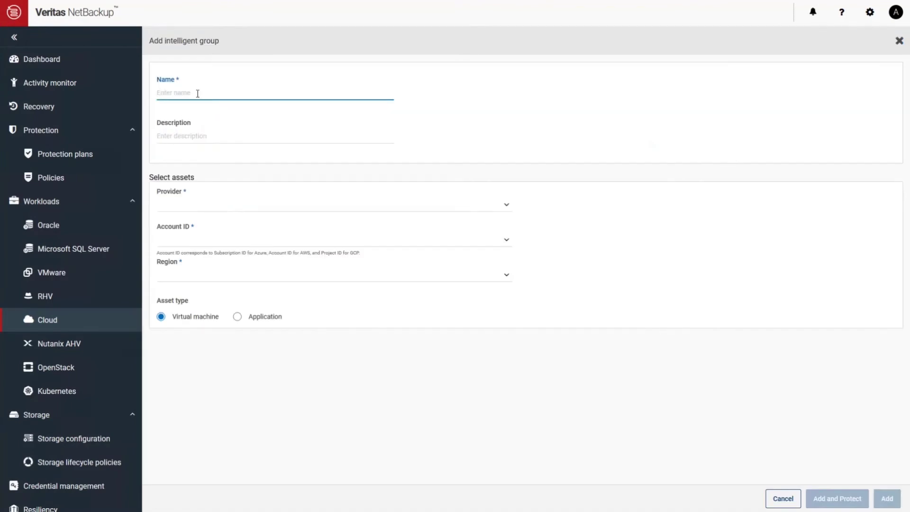
Step: Define group all-VM: Microsoft Azure, CloudPoint account, region eastus2, all VMs included, then preview
text(all-VM)
click(190, 213)
click(192, 206)
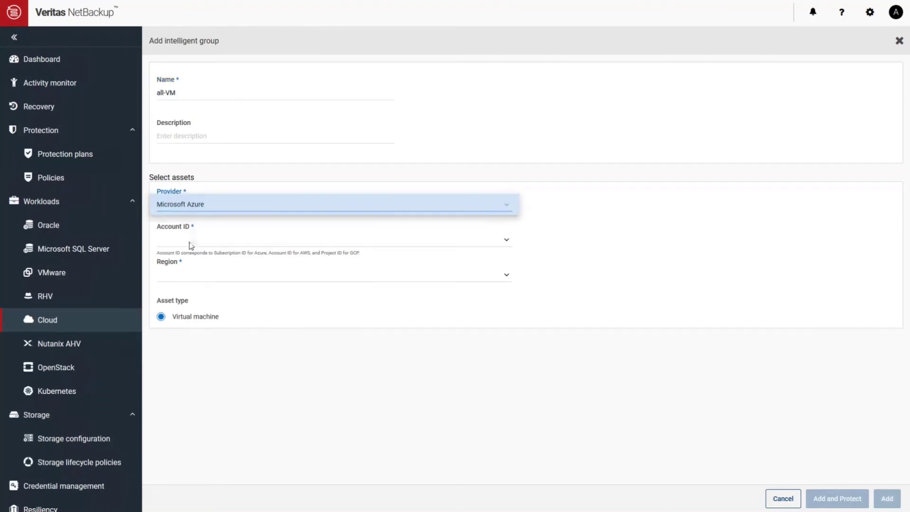
click(190, 245)
click(194, 239)
click(188, 280)
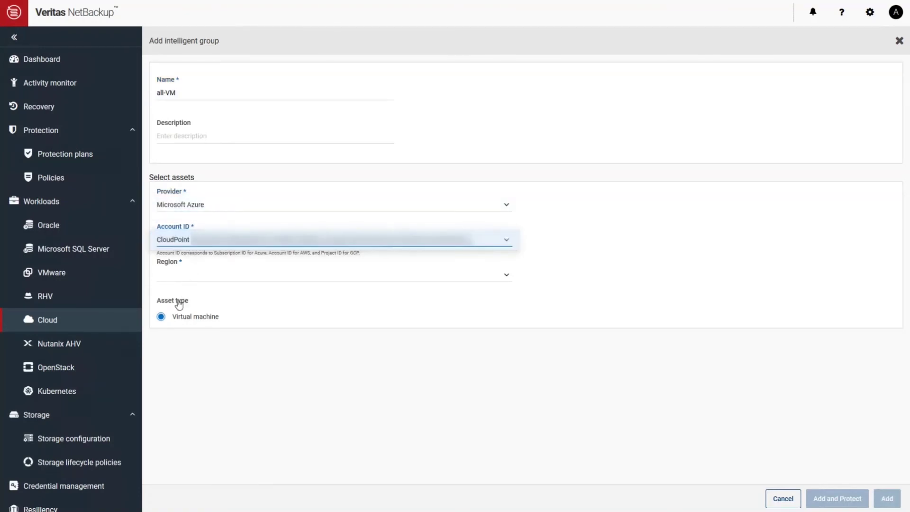
click(168, 274)
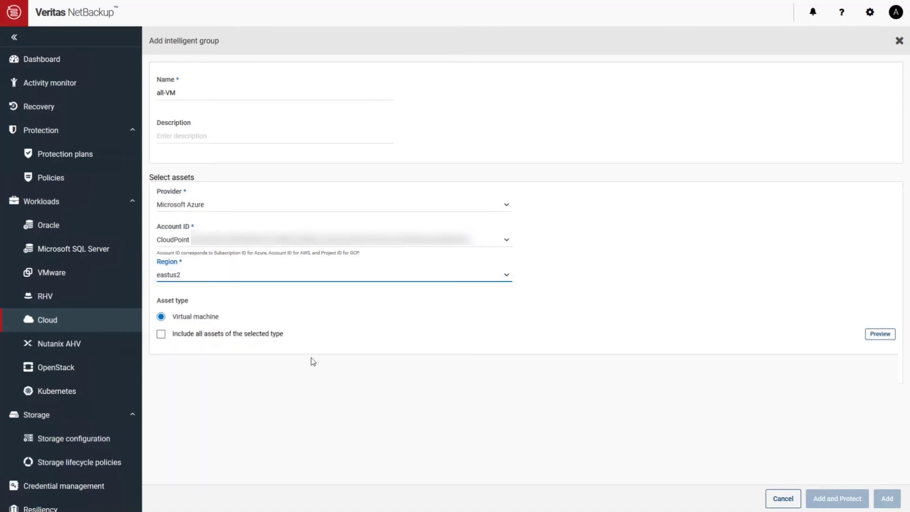
click(176, 336)
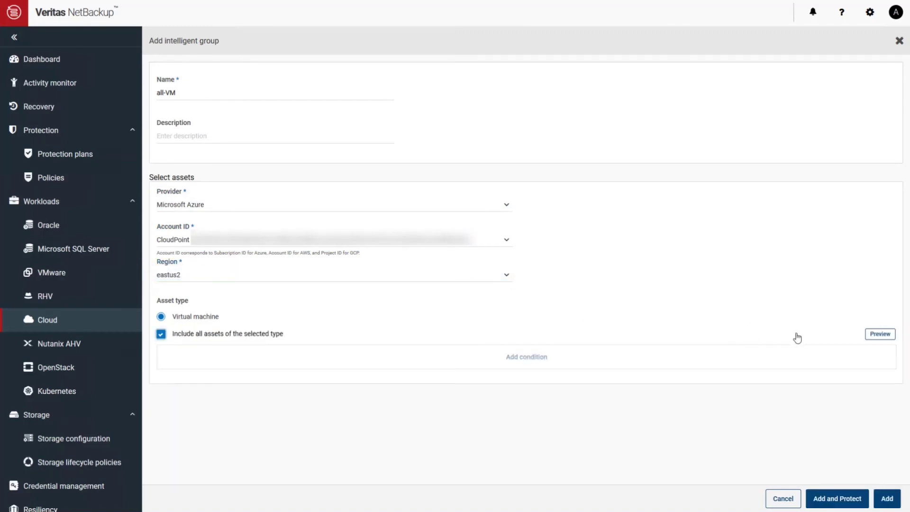
click(878, 335)
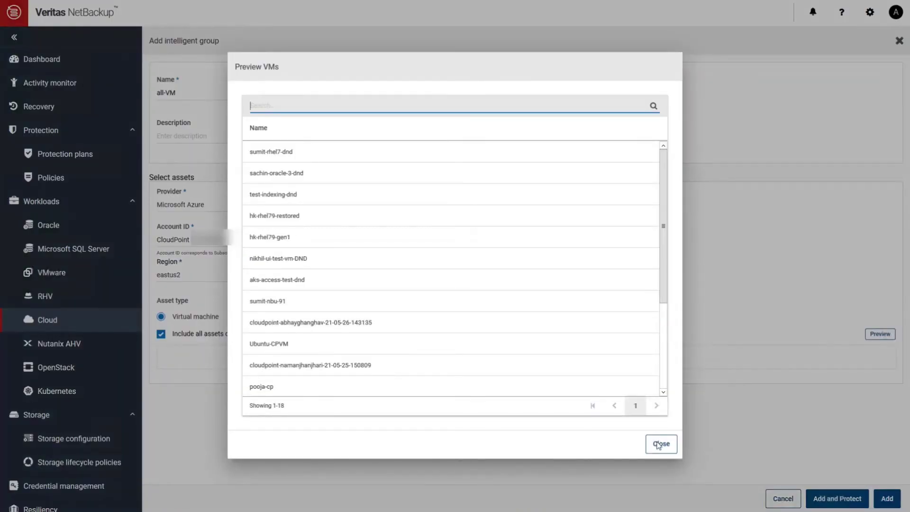
click(660, 443)
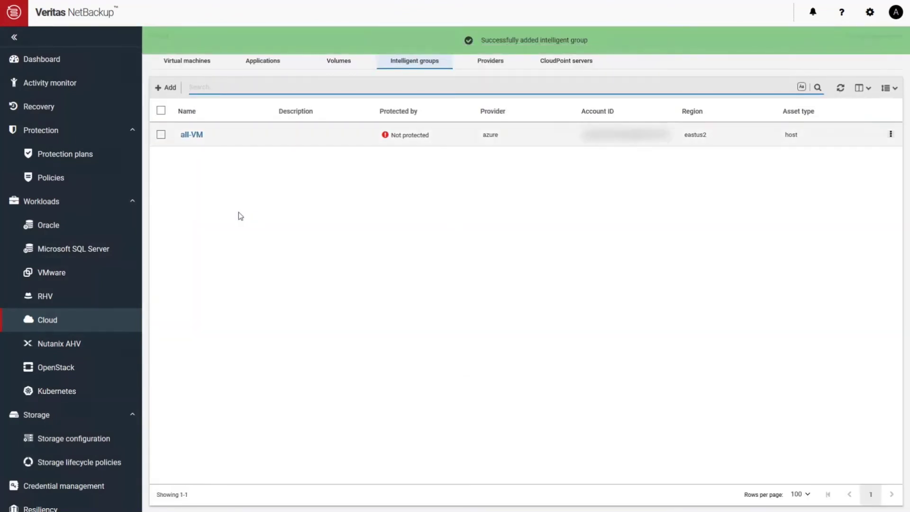
Step: Subscribe the all-VM intelligent group to the Snapshot protection plan
click(161, 135)
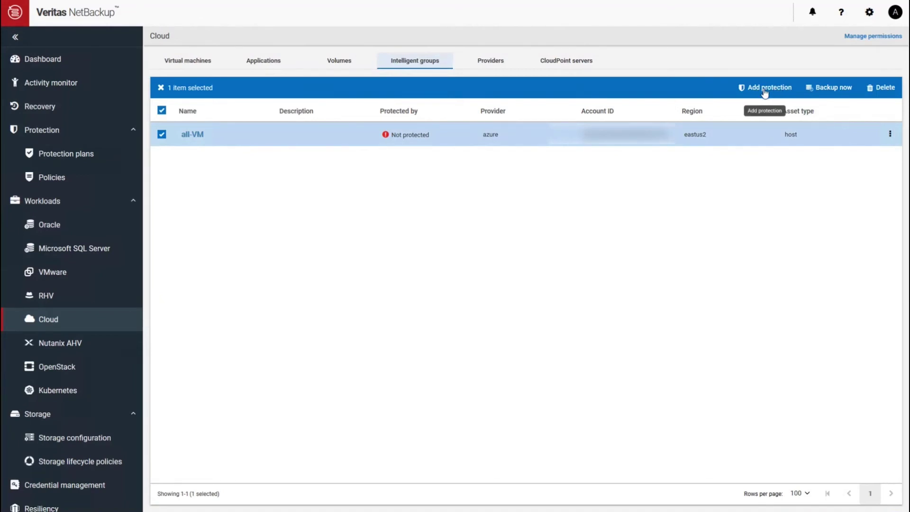
click(889, 136)
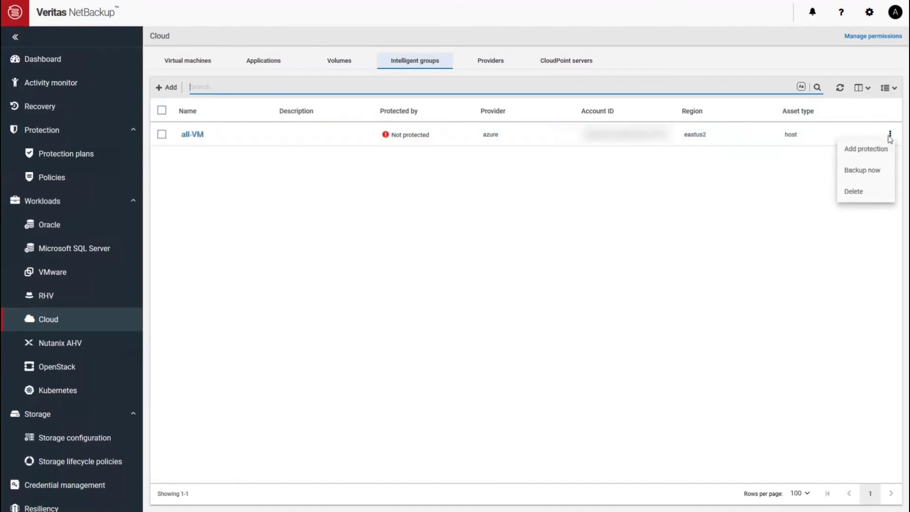
click(874, 149)
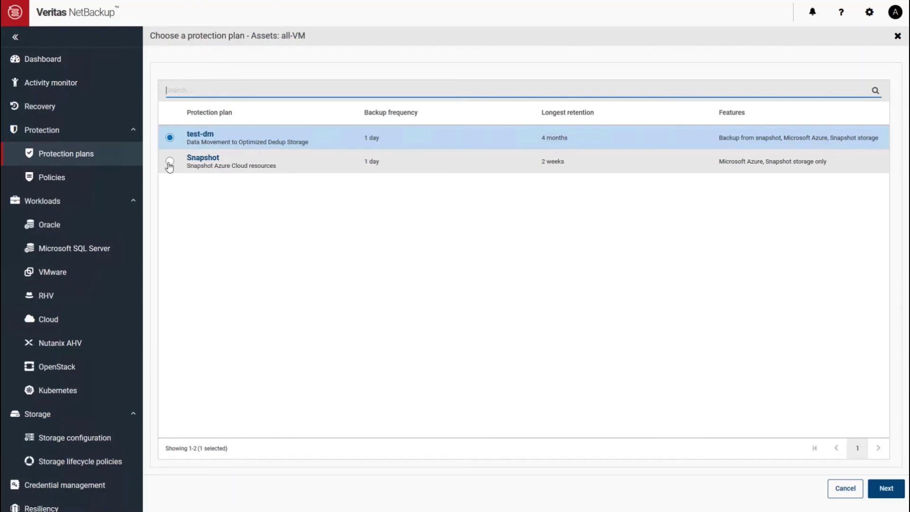
click(170, 162)
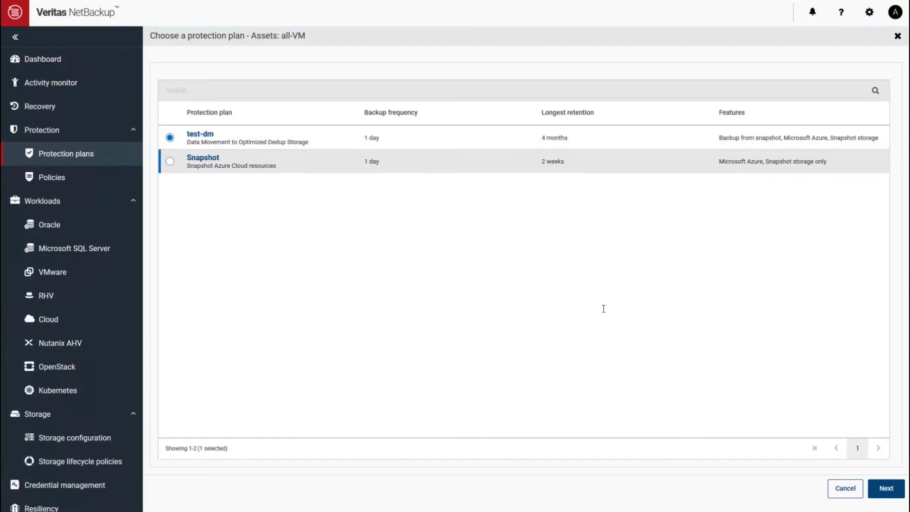
click(886, 493)
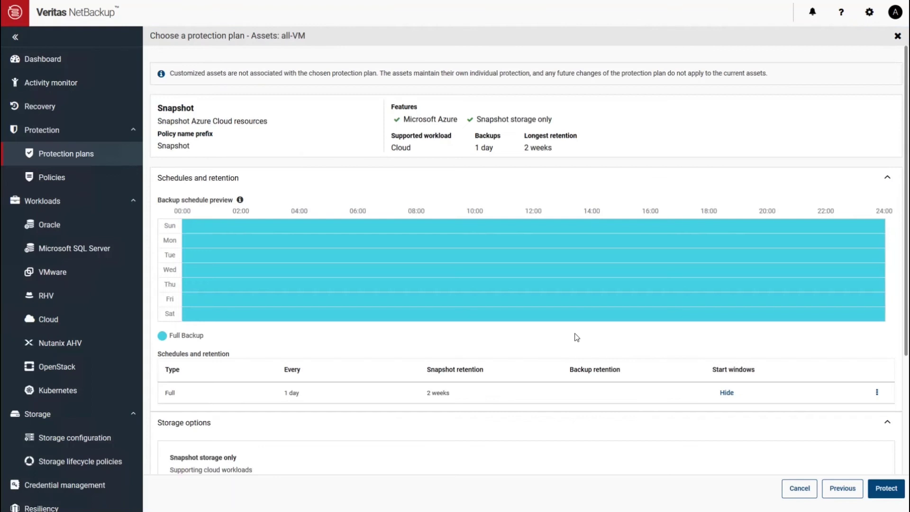
click(886, 487)
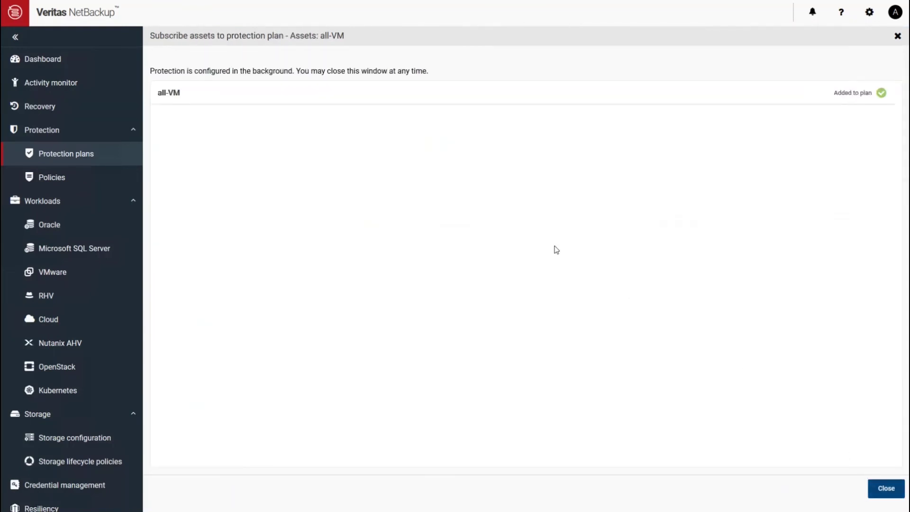
click(882, 493)
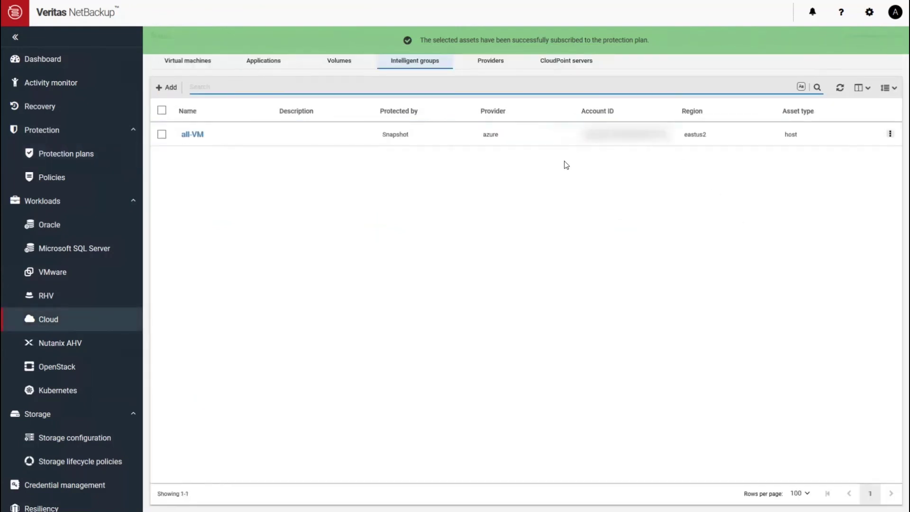
Step: Start a one-time Snapshot backup of all-VM and view its jobs in the activity monitor
click(890, 136)
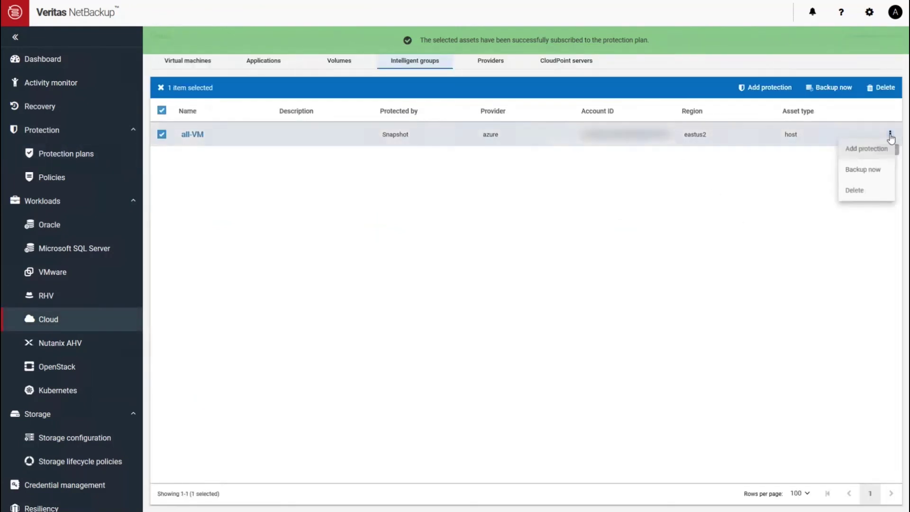
click(873, 171)
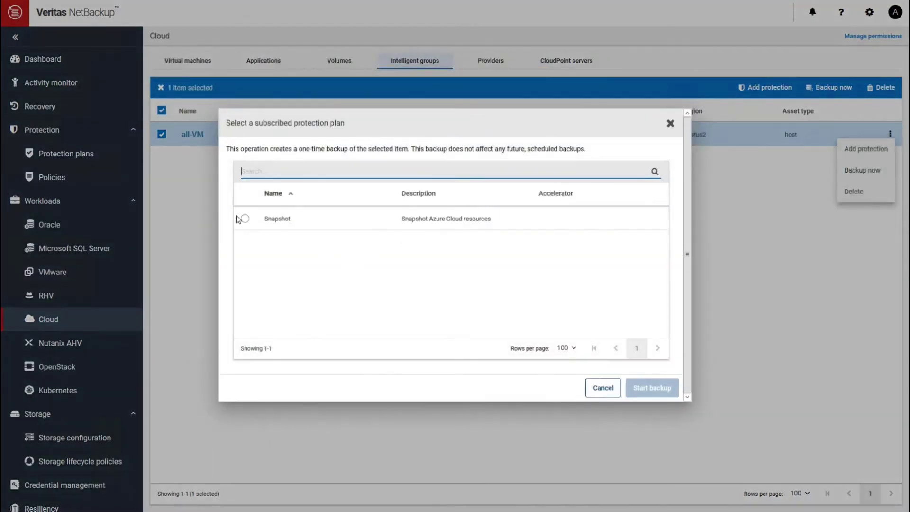
click(244, 218)
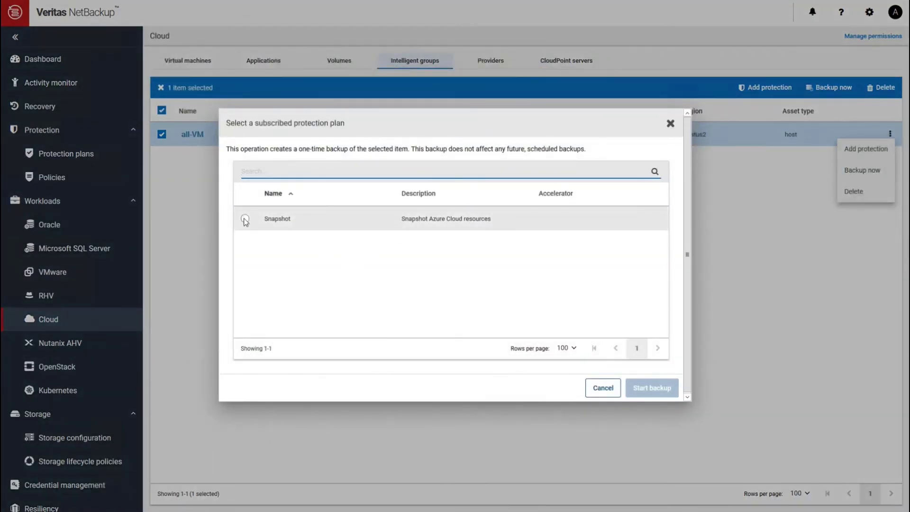
click(653, 395)
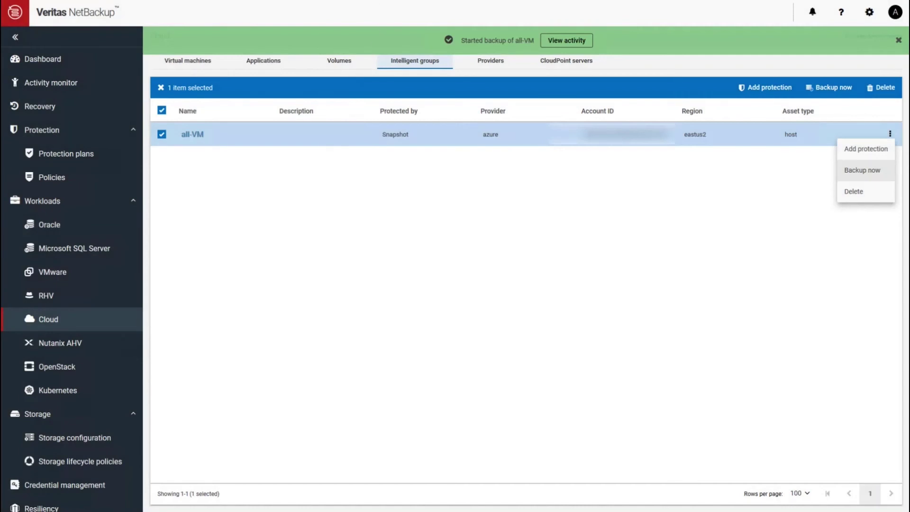
click(569, 44)
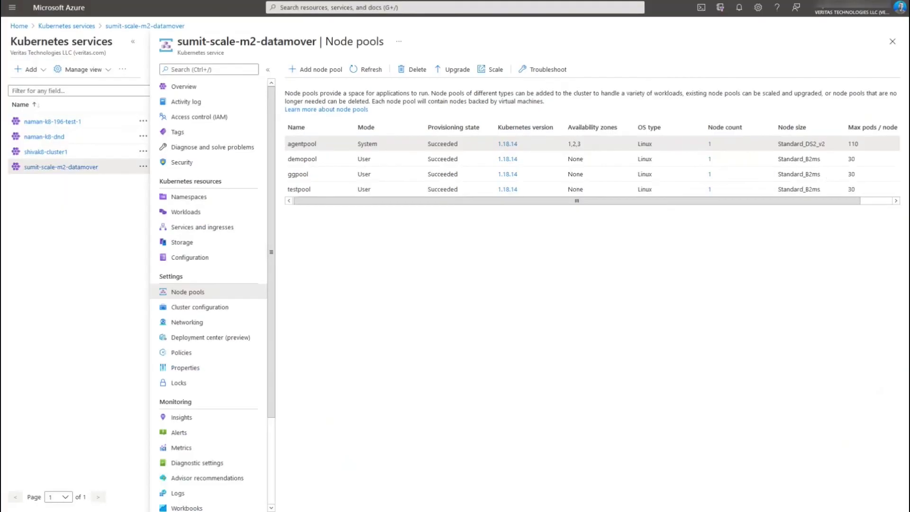
Step: Refresh the node pools repeatedly, watching agentpool's node count change until it shows 3
click(356, 74)
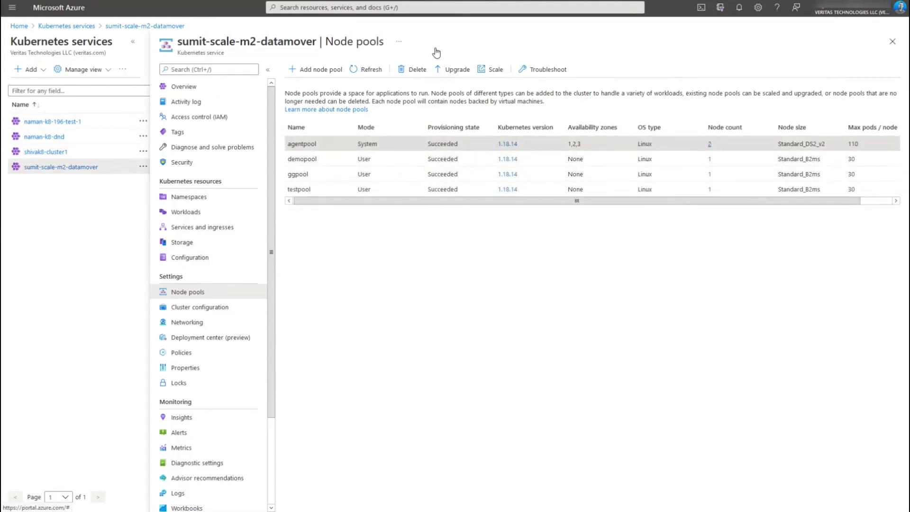
click(358, 71)
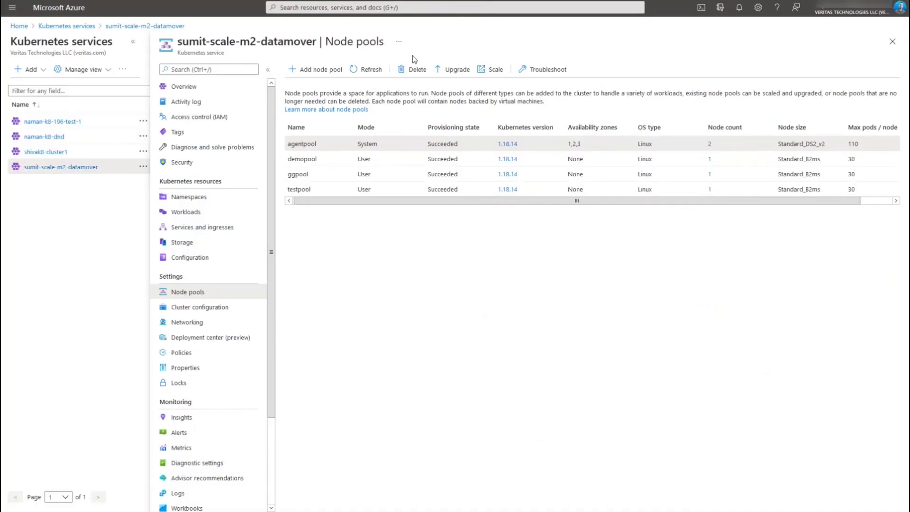
click(374, 72)
click(368, 72)
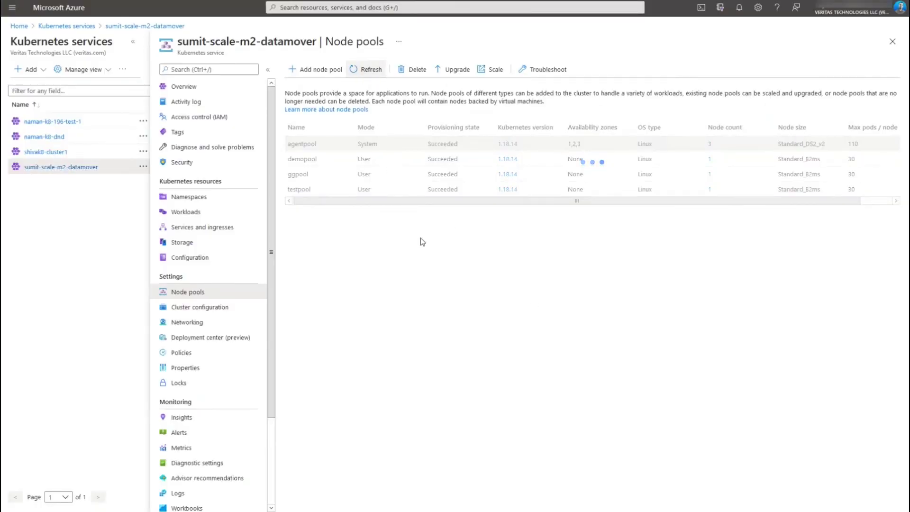